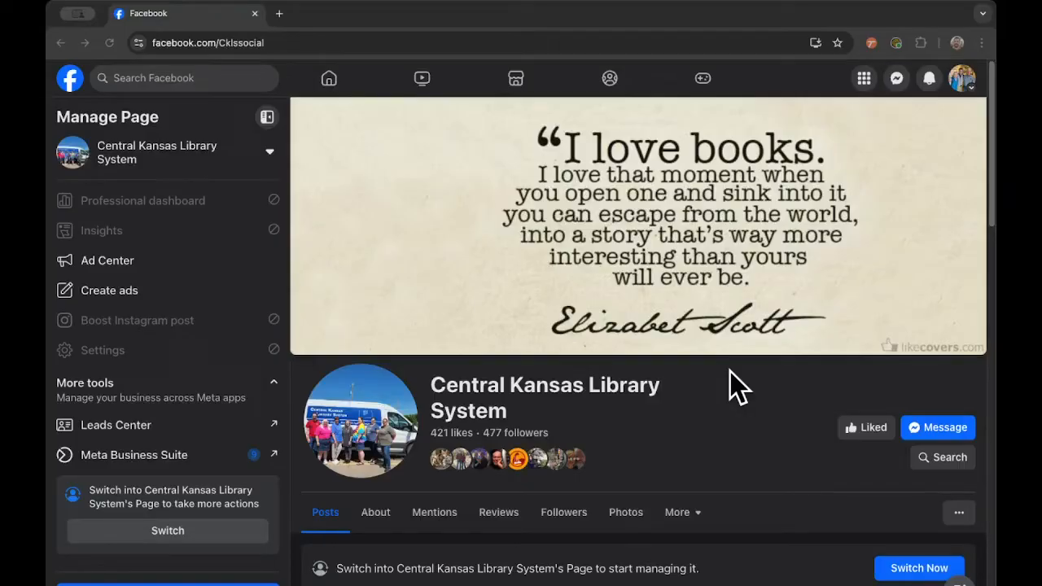
{"action": "scroll", "coordinate": [753, 443], "scroll_direction": "down", "scroll_amount": 1}
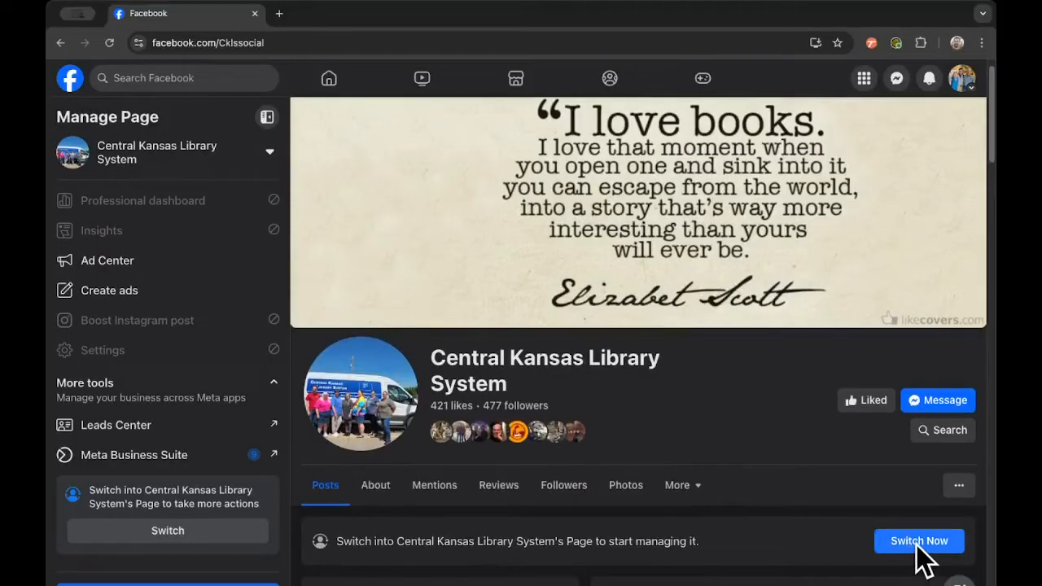
Switch into the Central Kansas Library System Page and launch its Meta Business Suite
{"action": "left_click", "coordinate": [919, 540]}
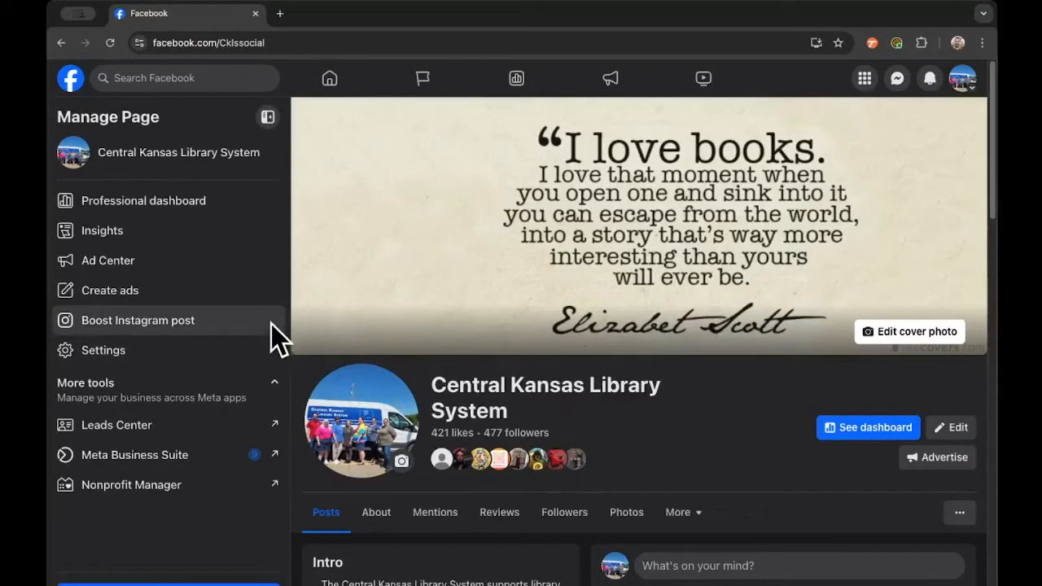
{"action": "scroll", "coordinate": [243, 321], "scroll_direction": "down", "scroll_amount": 2}
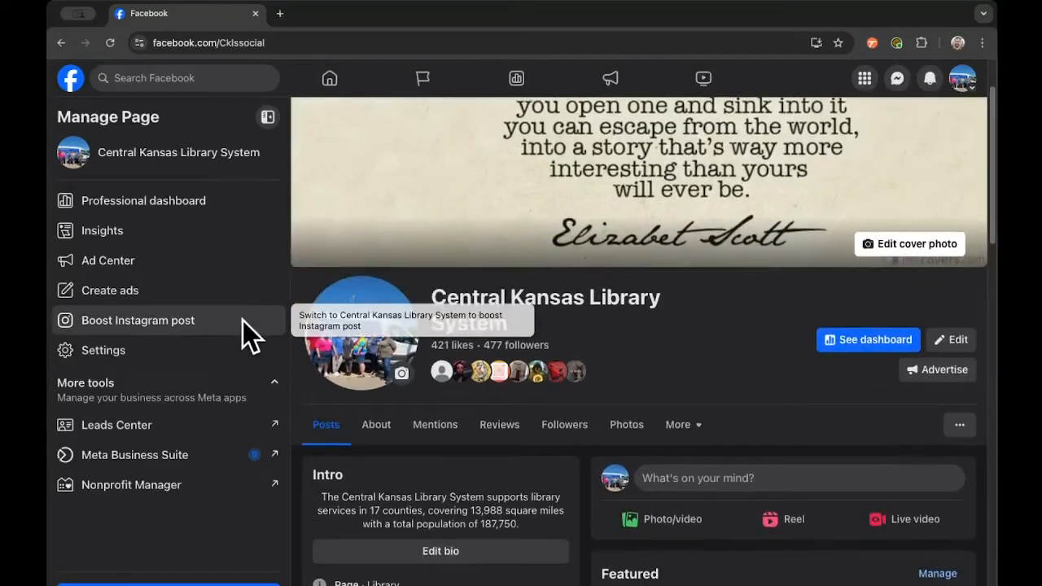
{"action": "left_click", "coordinate": [176, 453]}
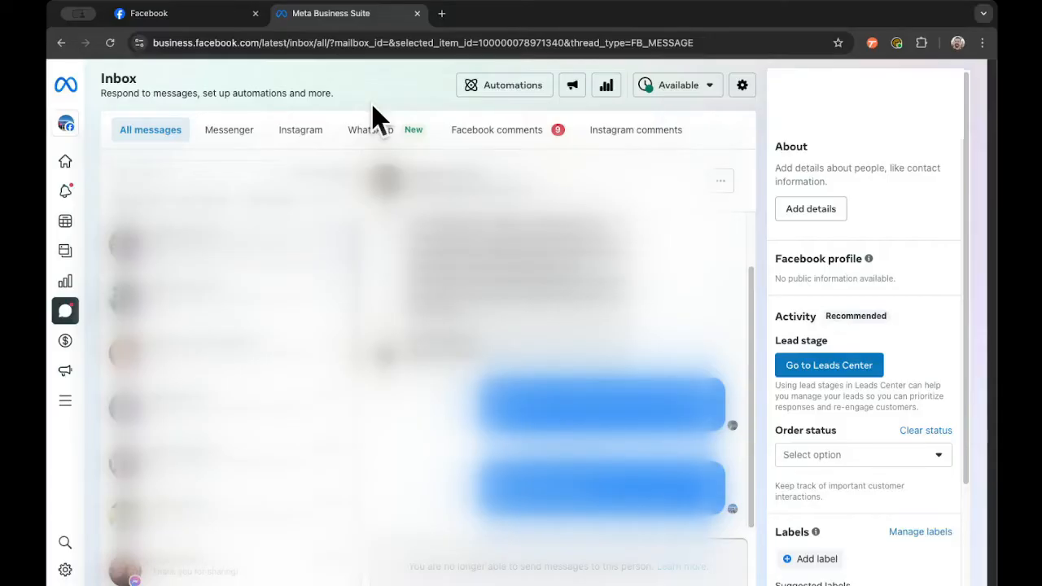
Go to the Inbox Automations page listing suggestions and existing automations
{"action": "left_click", "coordinate": [513, 84]}
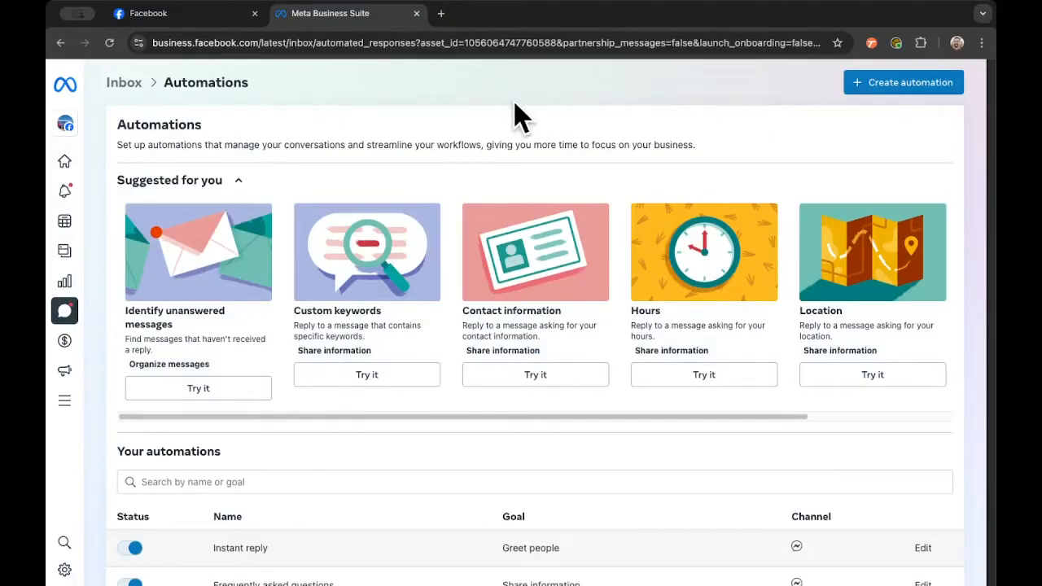
Create a new automation, choosing Start from scratch over the templates
{"action": "left_click", "coordinate": [910, 88]}
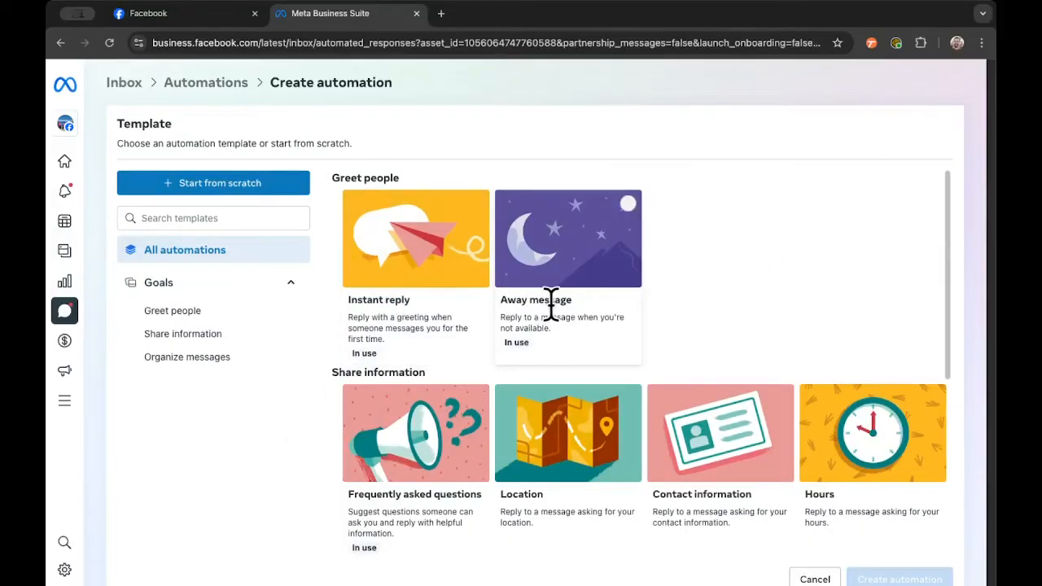
{"action": "scroll", "coordinate": [529, 399], "scroll_direction": "down", "scroll_amount": 2}
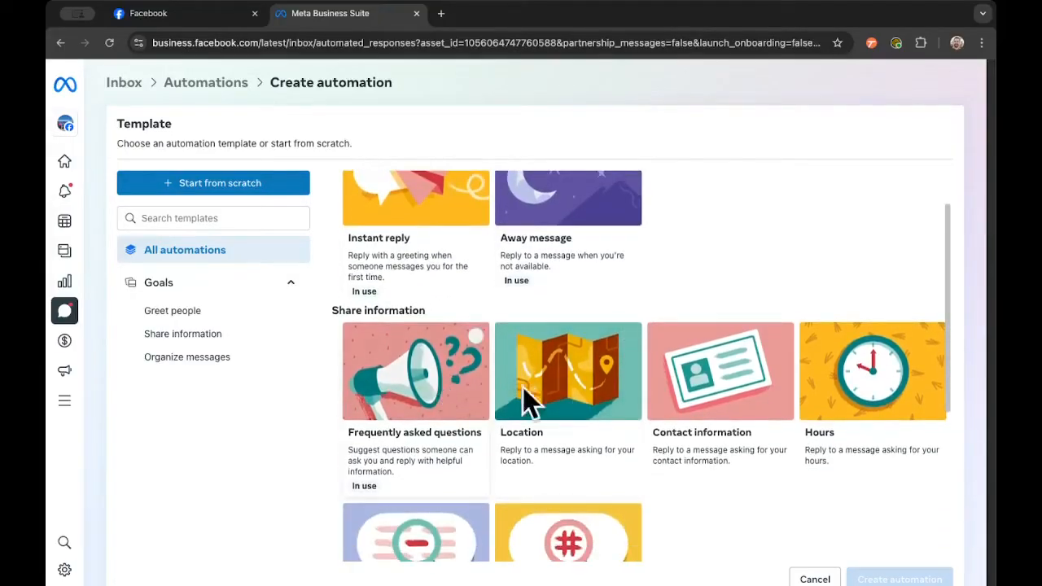
{"action": "scroll", "coordinate": [735, 311], "scroll_direction": "up", "scroll_amount": 1}
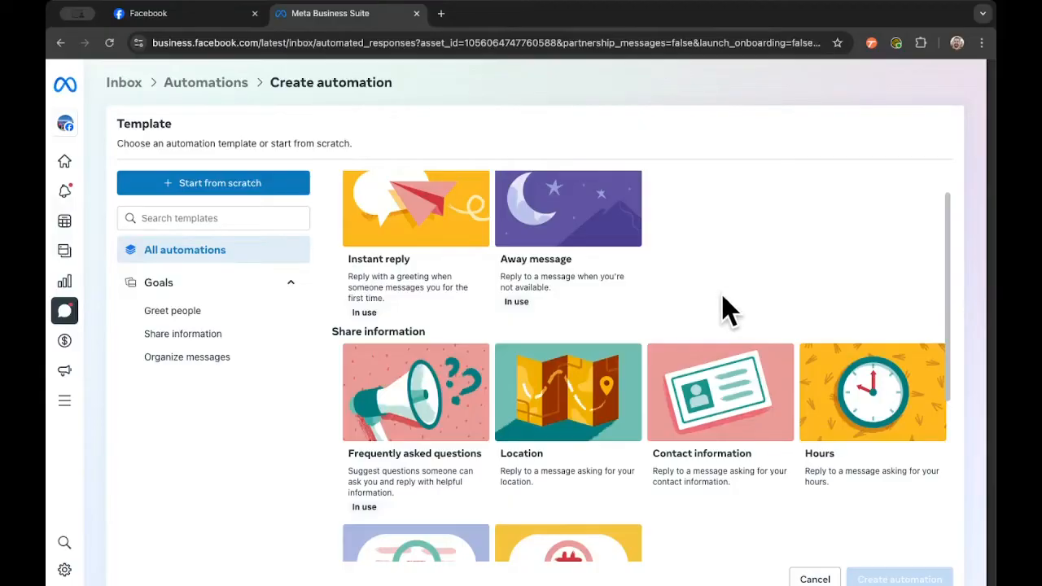
{"action": "scroll", "coordinate": [735, 311], "scroll_direction": "up", "scroll_amount": 1}
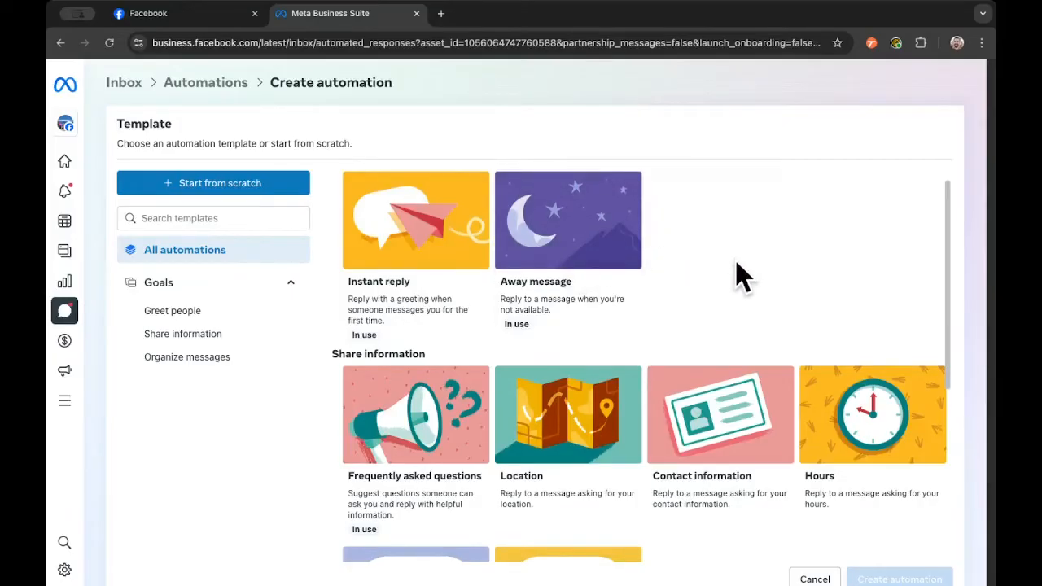
{"action": "scroll", "coordinate": [736, 273], "scroll_direction": "down", "scroll_amount": 1}
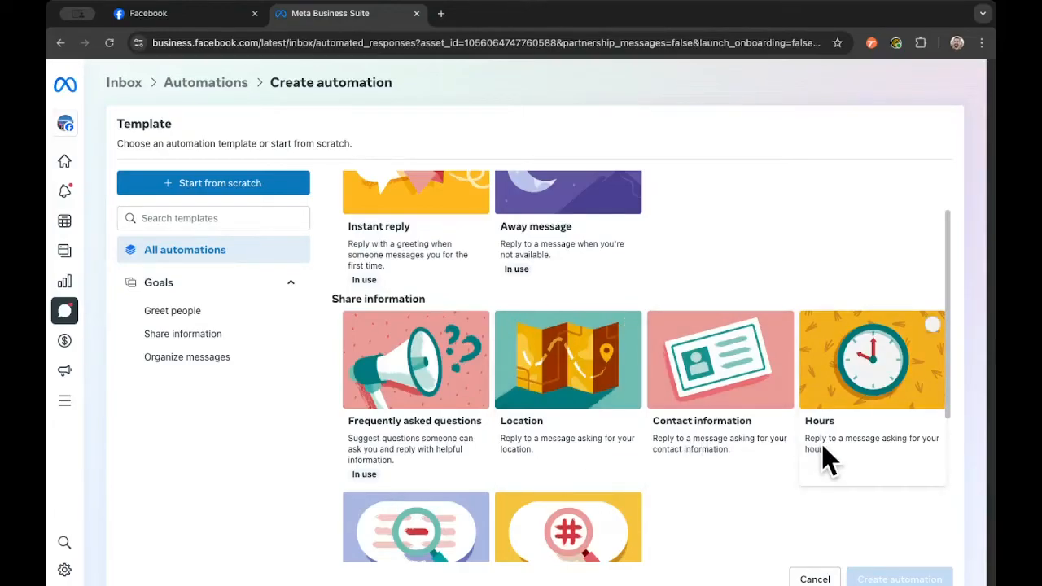
{"action": "scroll", "coordinate": [829, 460], "scroll_direction": "down", "scroll_amount": 2}
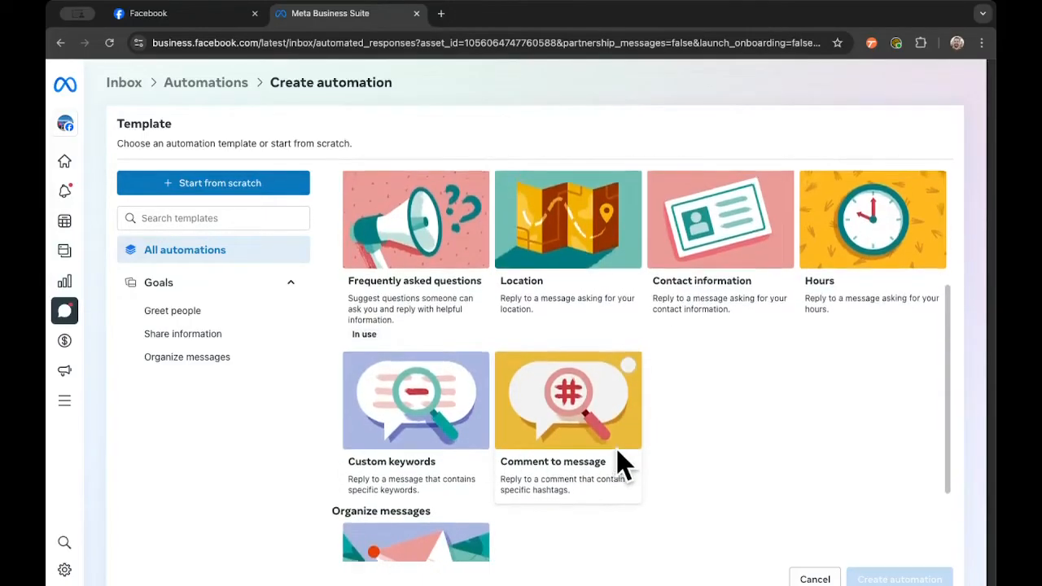
{"action": "scroll", "coordinate": [619, 456], "scroll_direction": "up", "scroll_amount": 3}
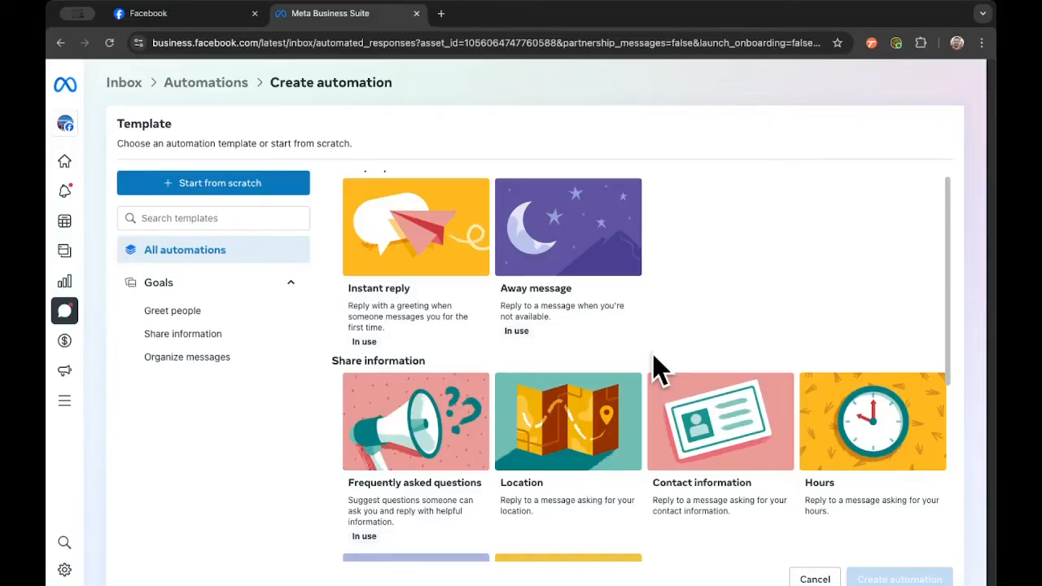
{"action": "scroll", "coordinate": [658, 368], "scroll_direction": "up", "scroll_amount": 1}
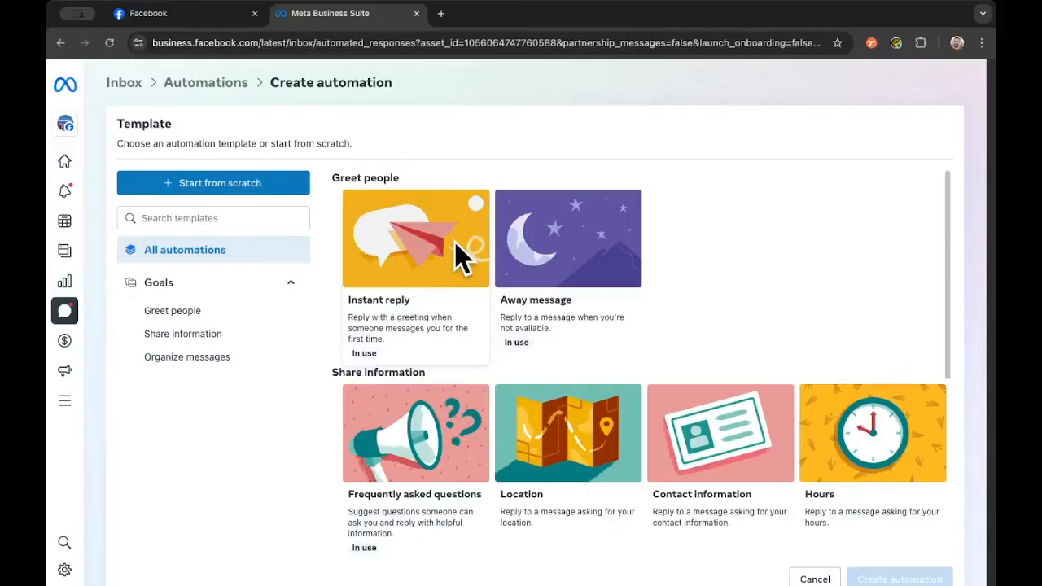
{"action": "left_click", "coordinate": [238, 185]}
Name the automation 'Message reply' and select Messenger as its channel
{"action": "left_click", "coordinate": [272, 239]}
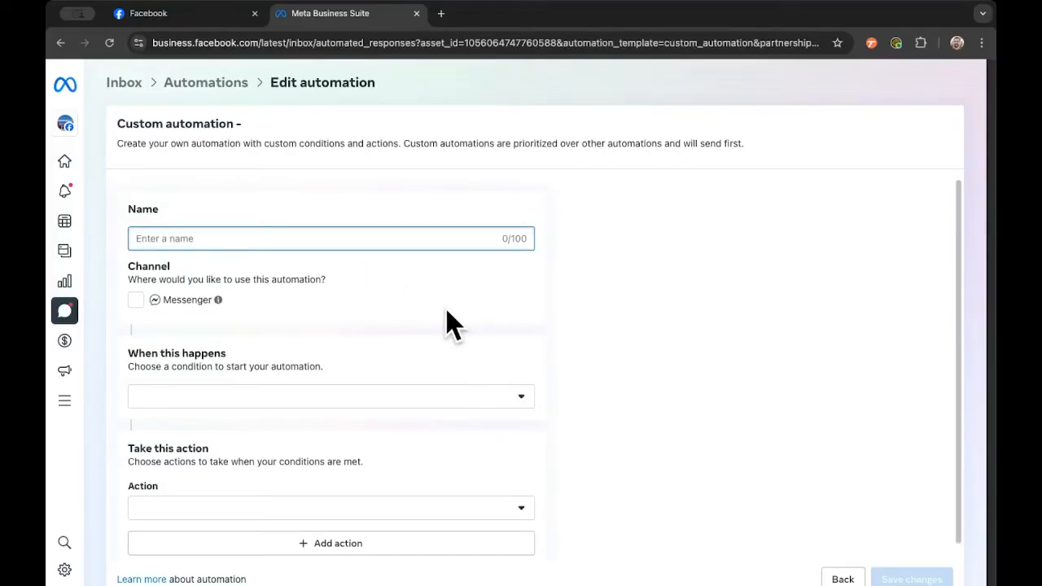
{"action": "type", "text": "Message reply"}
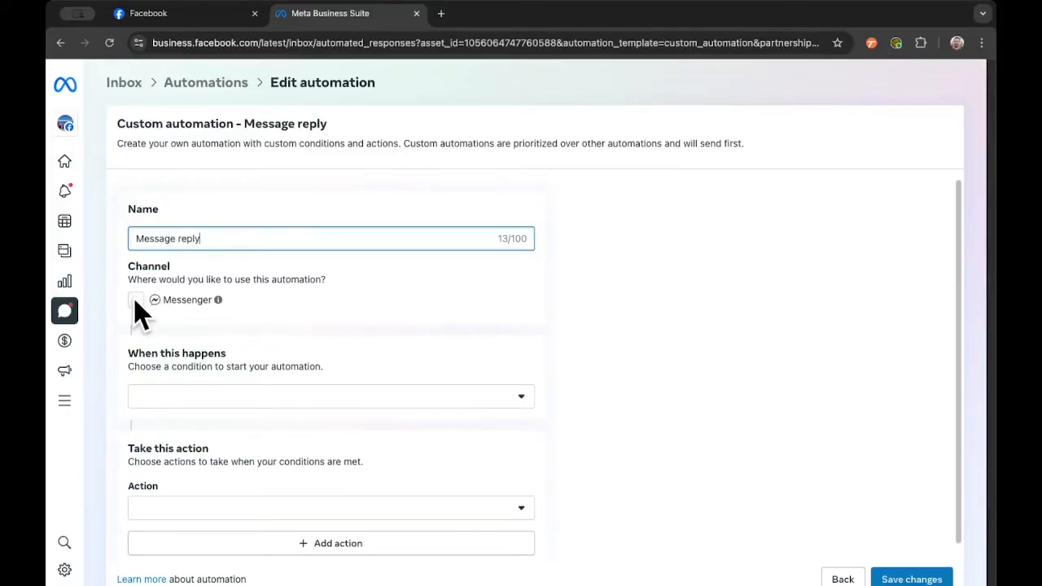
{"action": "left_click", "coordinate": [136, 305]}
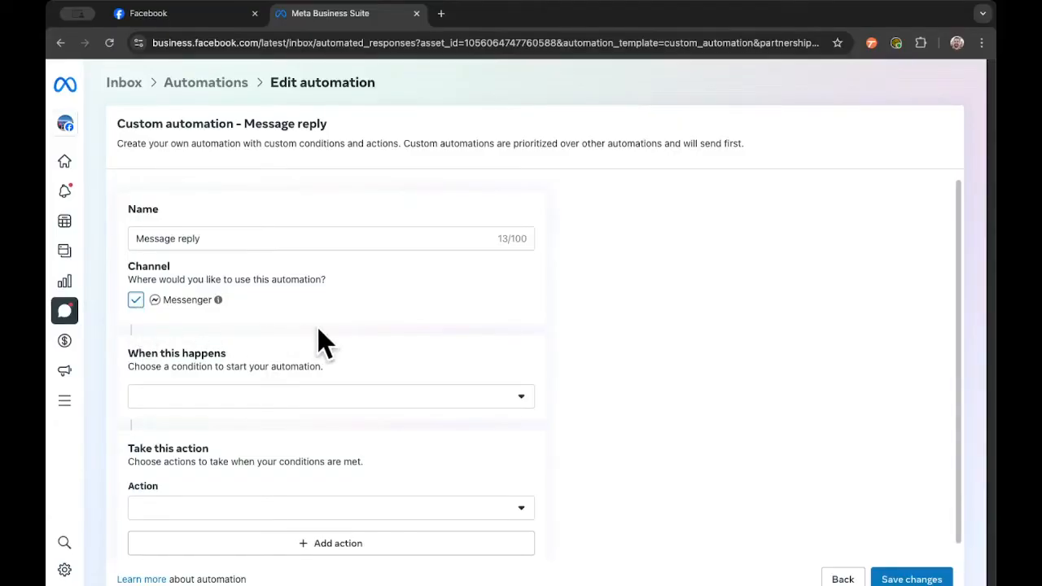
{"action": "scroll", "coordinate": [623, 404], "scroll_direction": "down", "scroll_amount": 1}
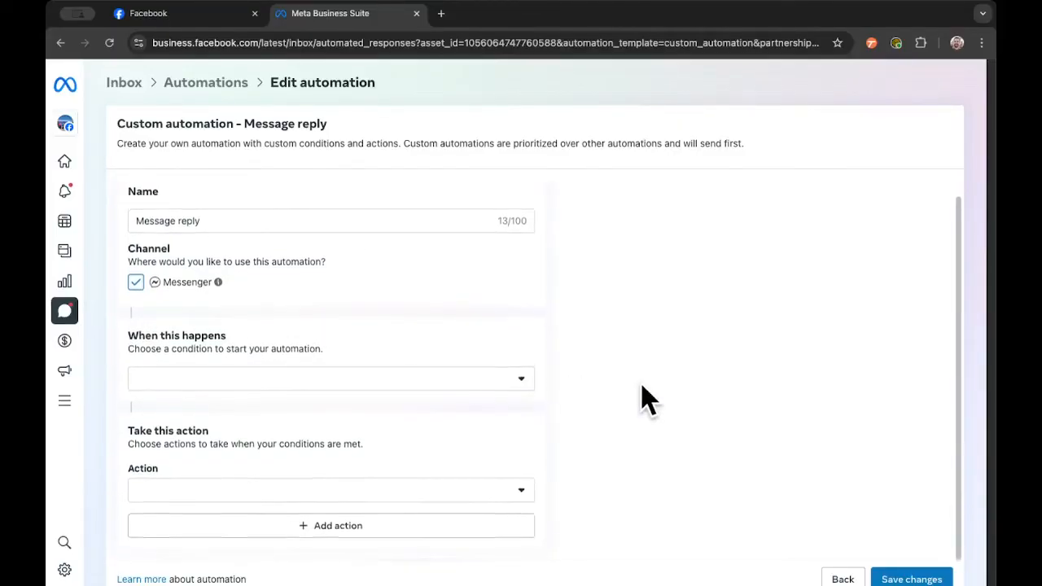
Set the trigger to New message received and the action to Send message
{"action": "left_click", "coordinate": [521, 379]}
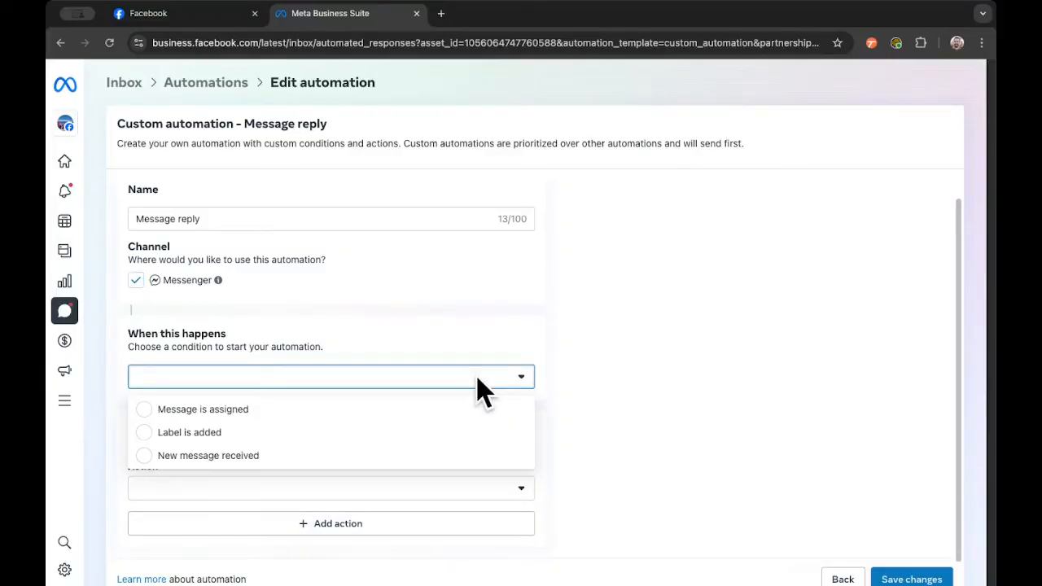
{"action": "left_click", "coordinate": [259, 459]}
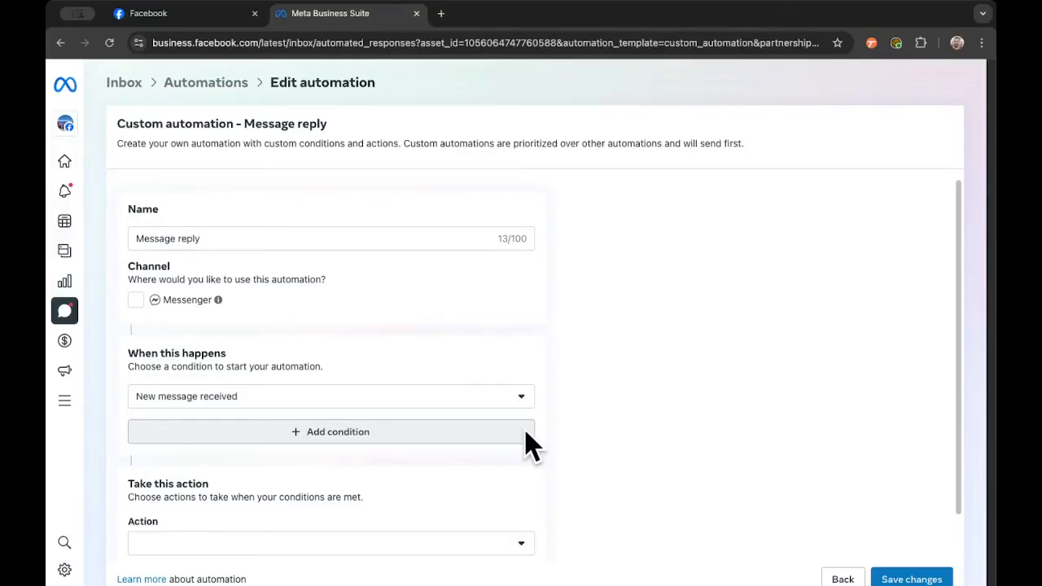
{"action": "scroll", "coordinate": [651, 382], "scroll_direction": "down", "scroll_amount": 1}
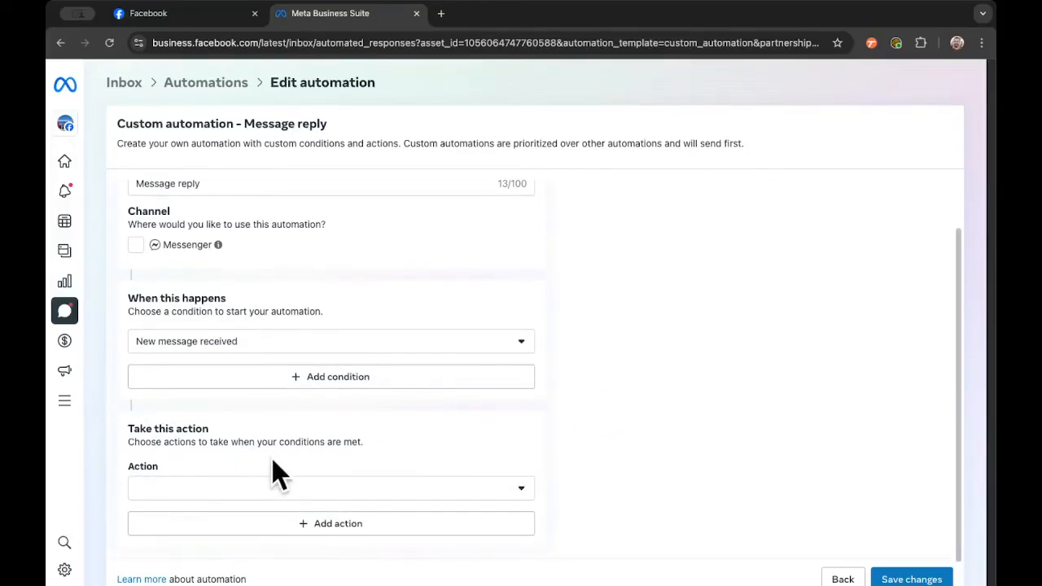
{"action": "left_click", "coordinate": [292, 488]}
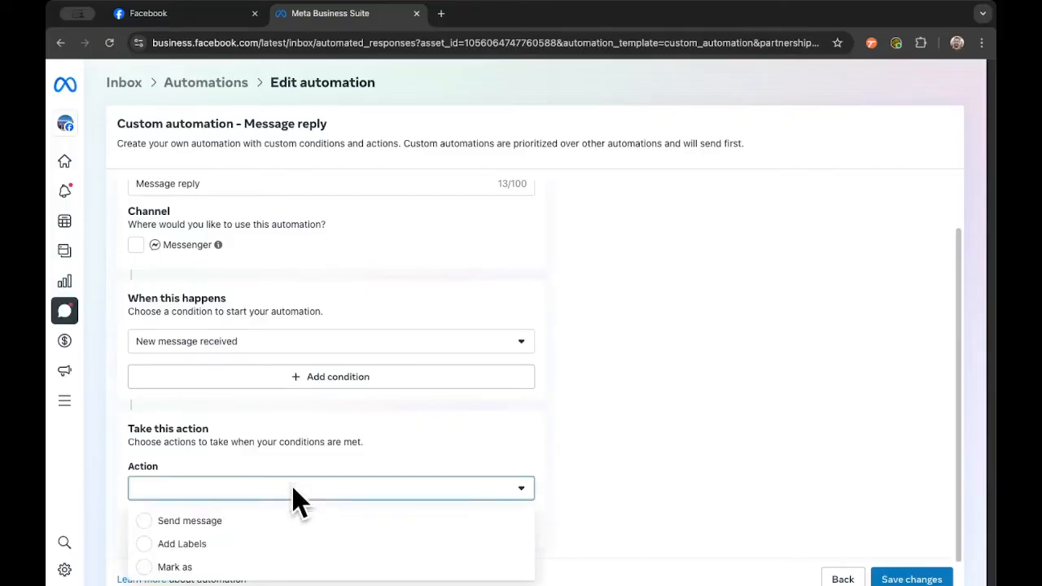
{"action": "left_click", "coordinate": [191, 521]}
{"action": "scroll", "coordinate": [403, 501], "scroll_direction": "down", "scroll_amount": 2}
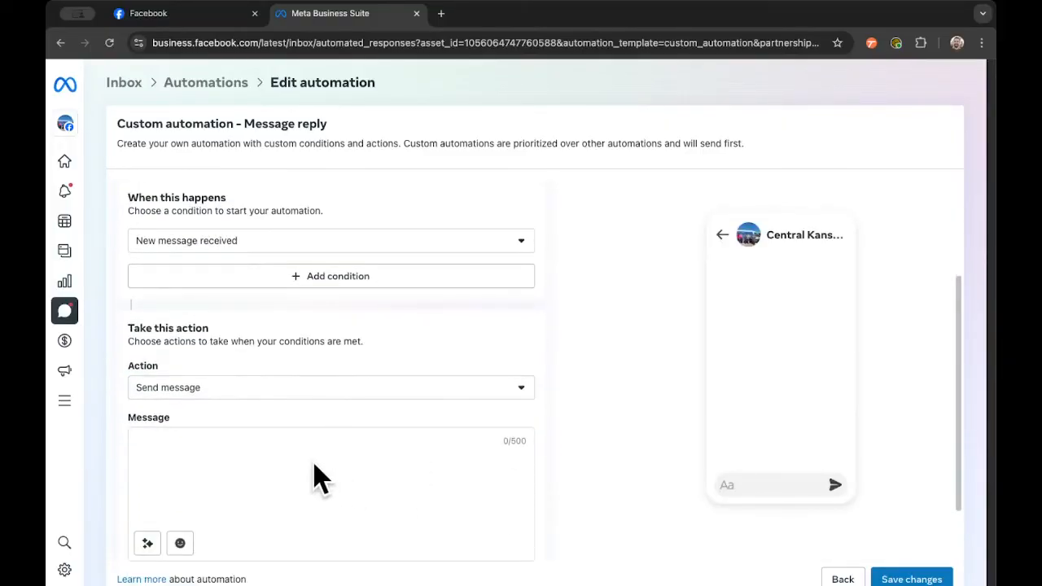
Write the auto-reply with Monday–Friday 8:00am–5:00pm hours, email and phone number
{"action": "left_click", "coordinate": [159, 445]}
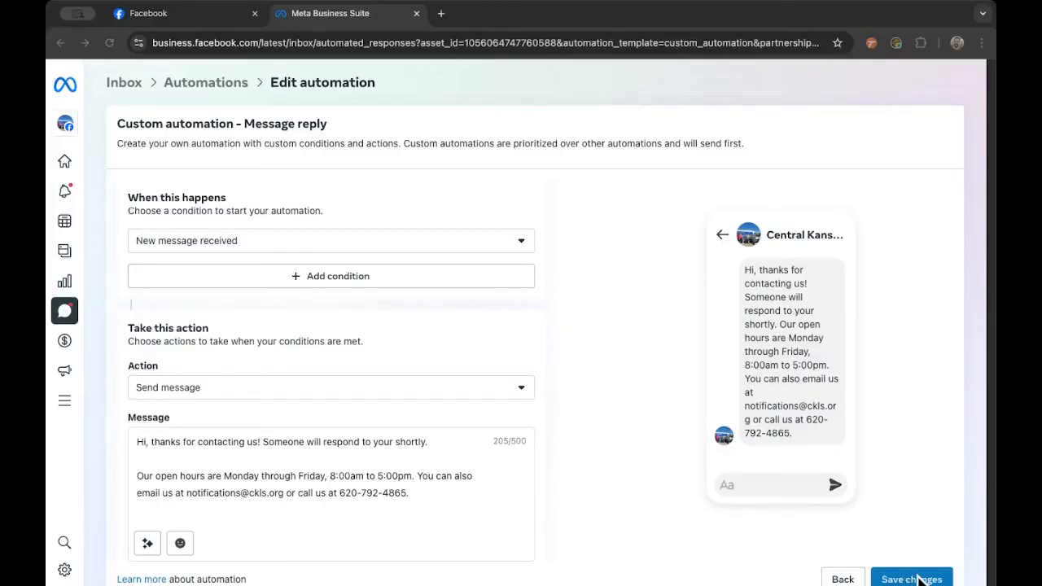
Save the 'Message reply' automation so it appears in the Automations list
{"action": "left_click", "coordinate": [918, 579]}
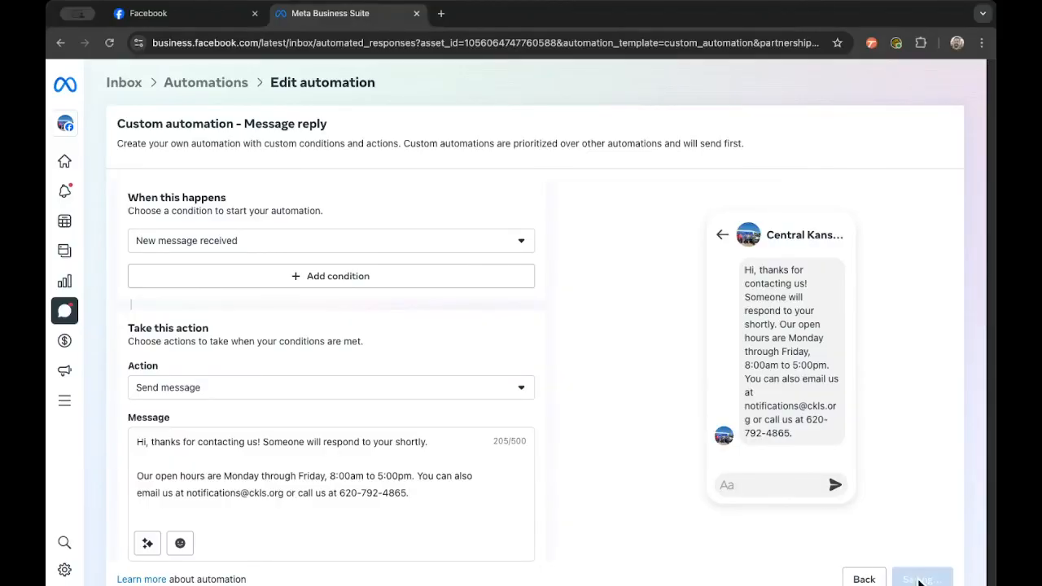
{"action": "scroll", "coordinate": [637, 450], "scroll_direction": "down", "scroll_amount": 1}
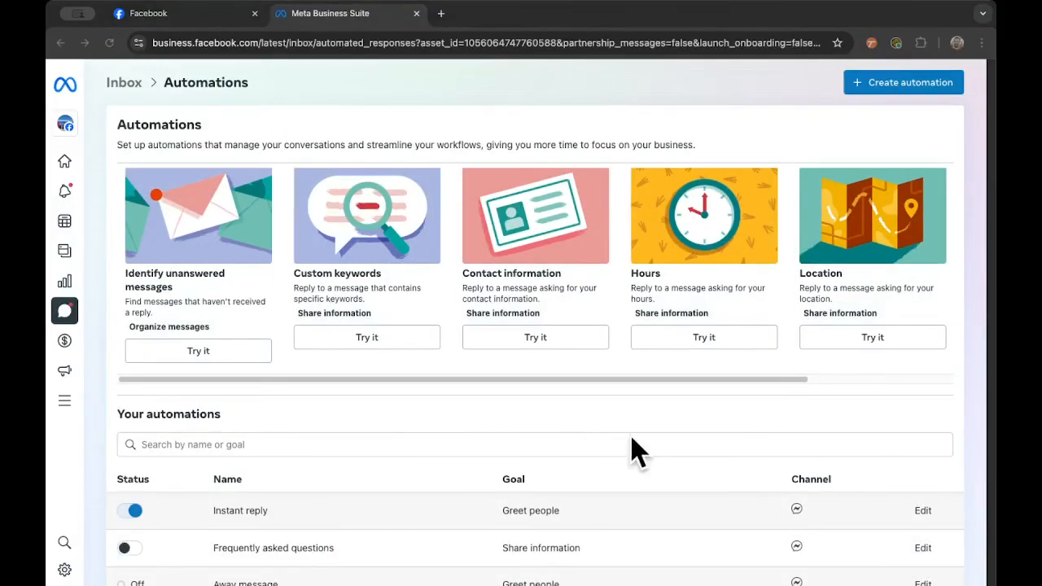